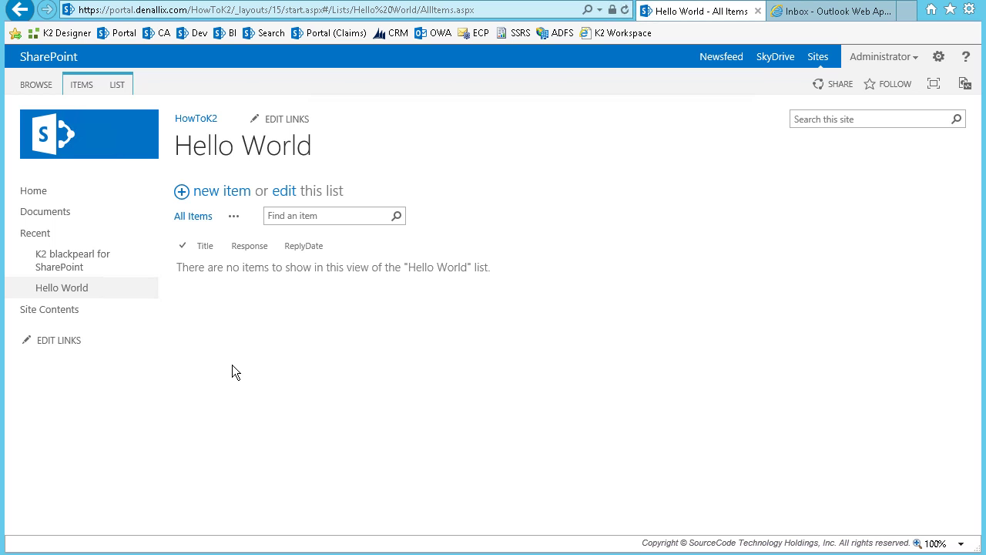
# Create a new Hello World list item titled 'Demo 1' and save it
pyautogui.click(243, 202)
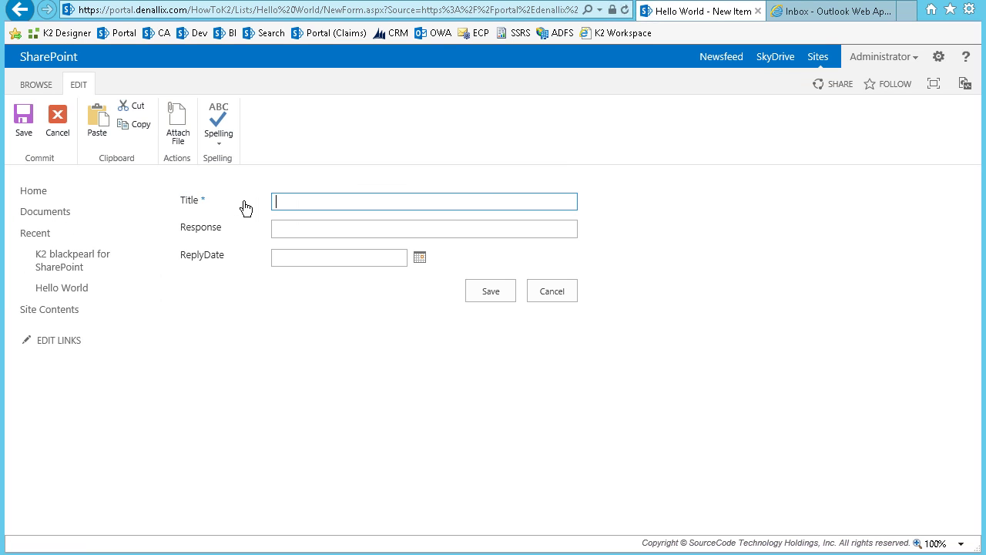
pyautogui.write('Demo 1')
pyautogui.click(500, 295)
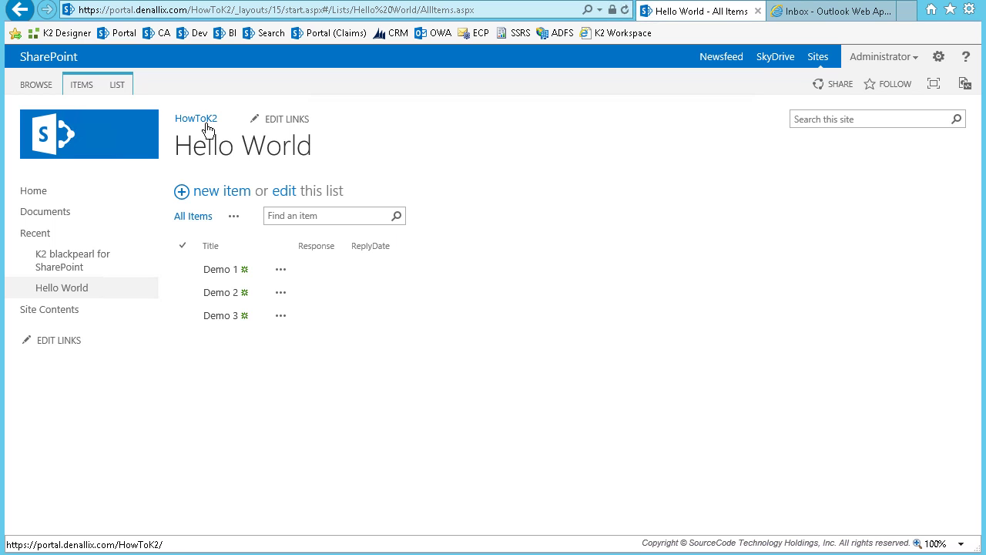
# From the HowToK2 home page, answer Demo 1's K2 Worklist task with Say Hello
pyautogui.click(240, 143)
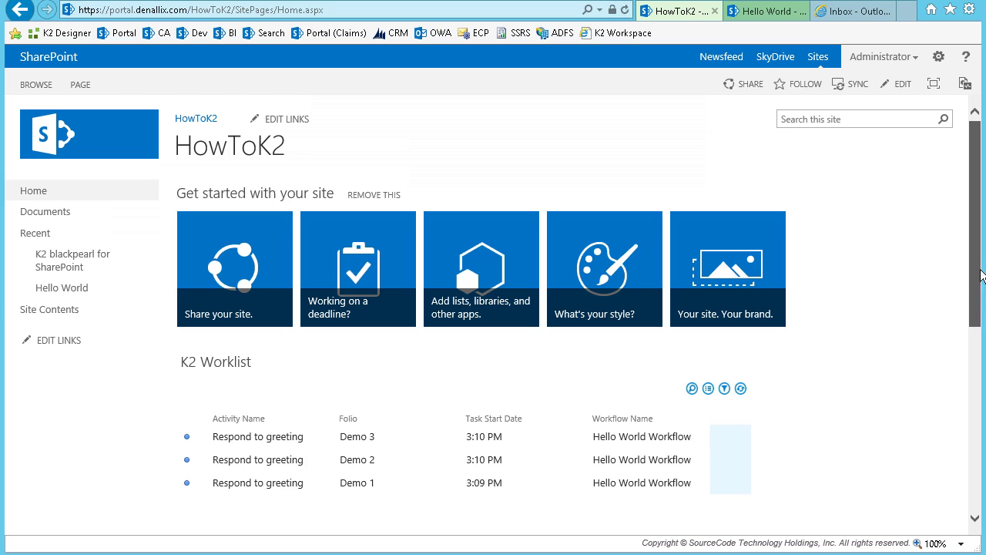
pyautogui.moveTo(979, 268); pyautogui.dragTo(980, 326)
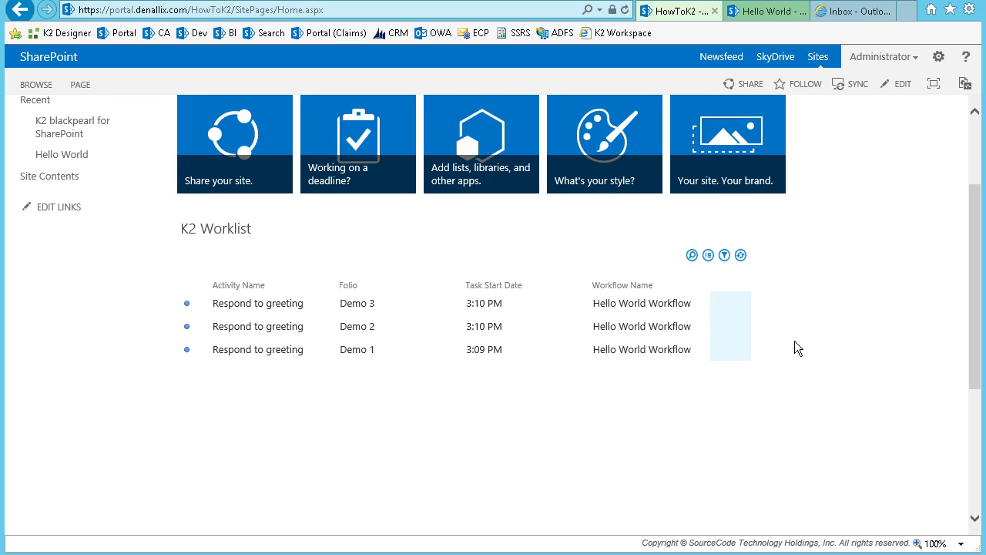
pyautogui.moveTo(462, 482)
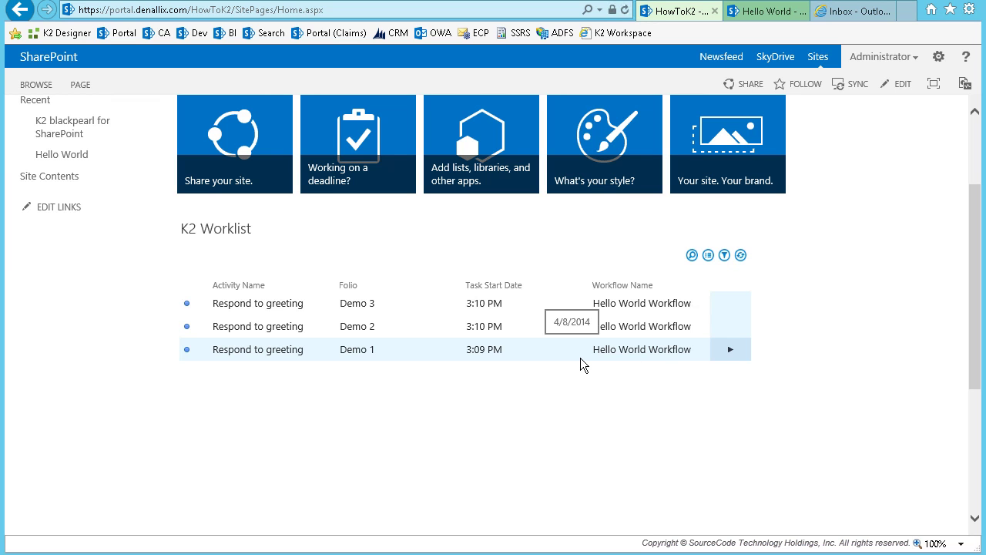
pyautogui.click(732, 353)
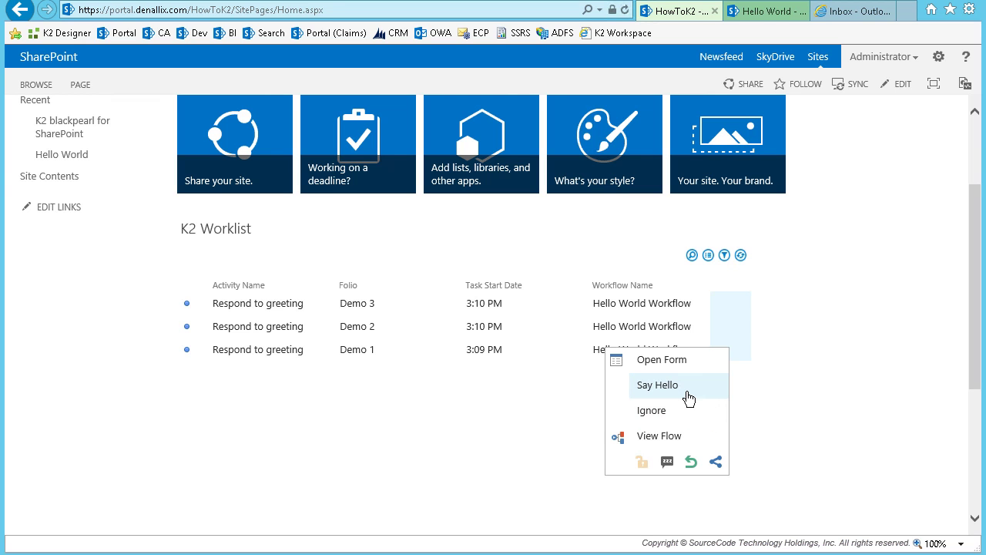
pyautogui.click(688, 398)
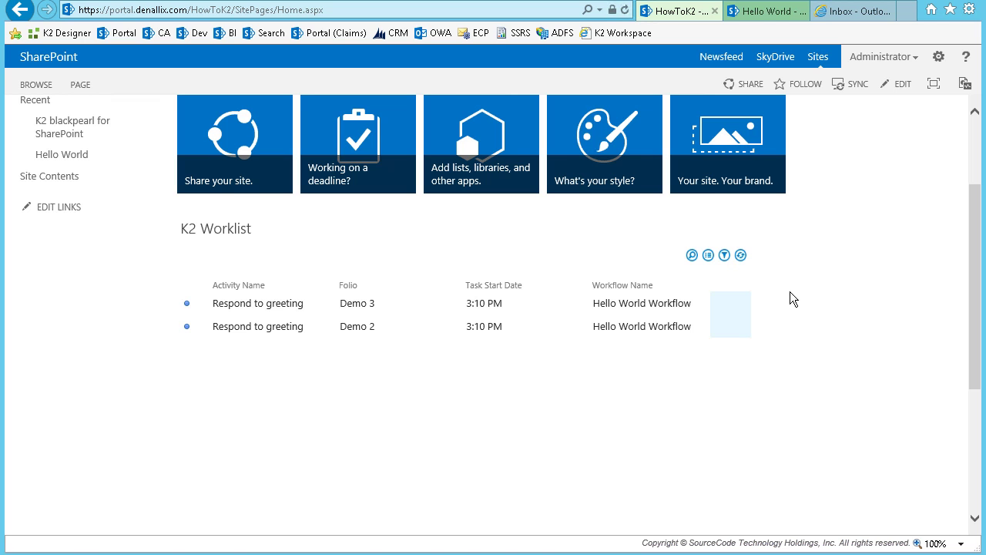
# Refresh the Hello World list to show Demo 1's 'Hello, Administrator' response
pyautogui.click(793, 27)
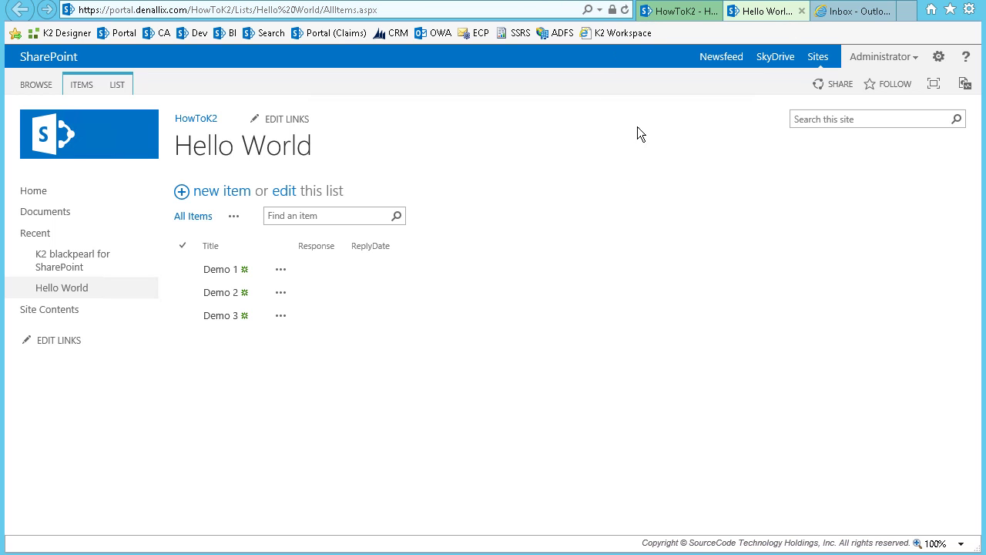
pyautogui.rightClick(637, 156)
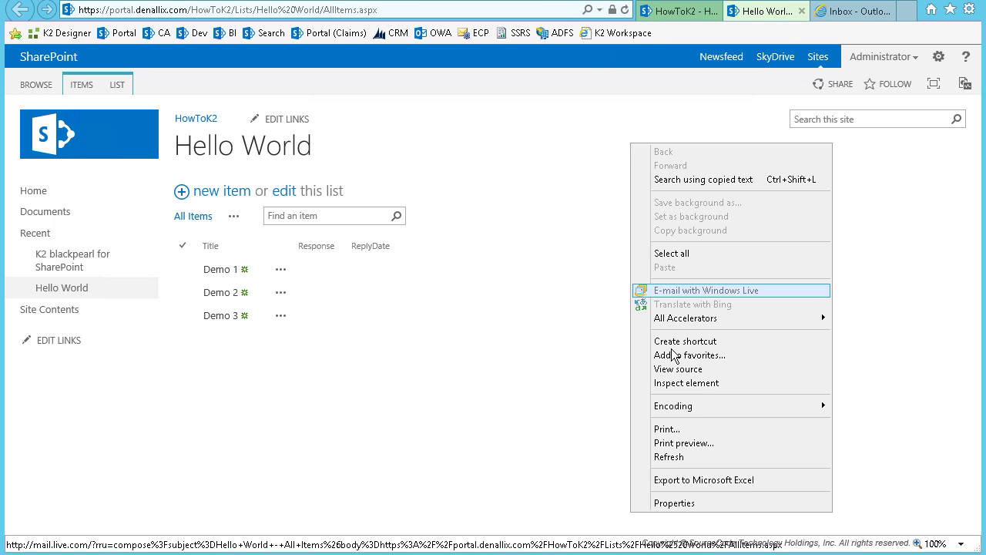
pyautogui.click(679, 456)
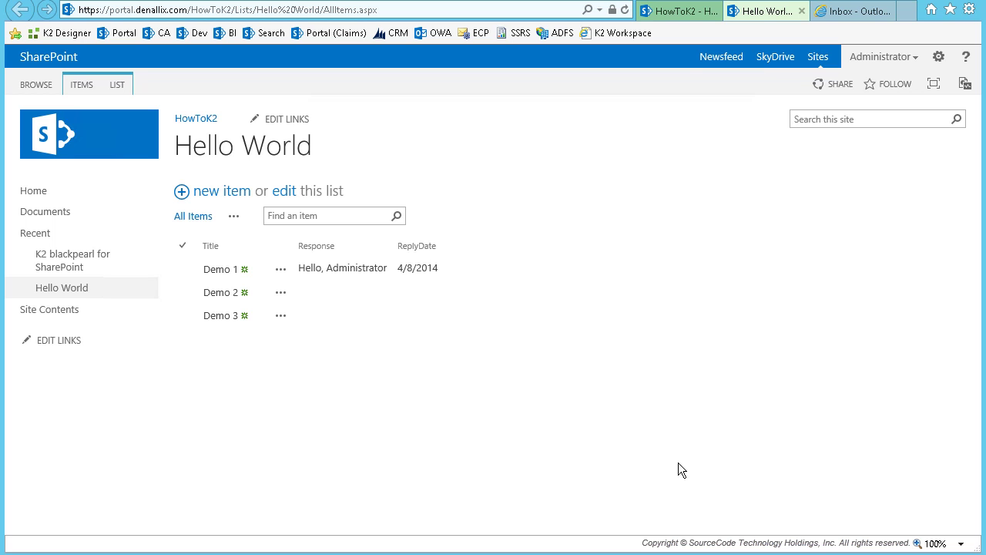
# Open the Demo 2 task form from the K2 Worklist and submit it with Ignore
pyautogui.click(682, 21)
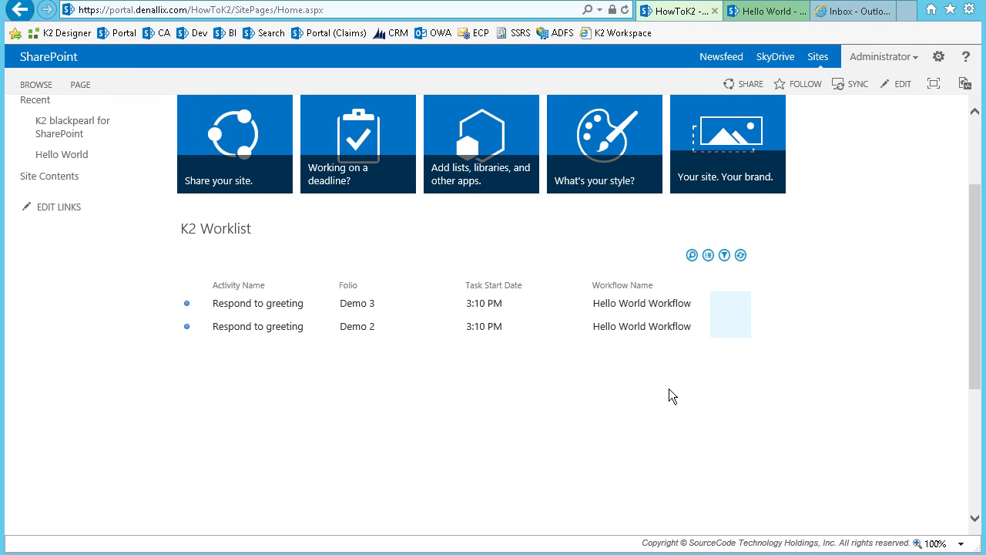
pyautogui.click(732, 336)
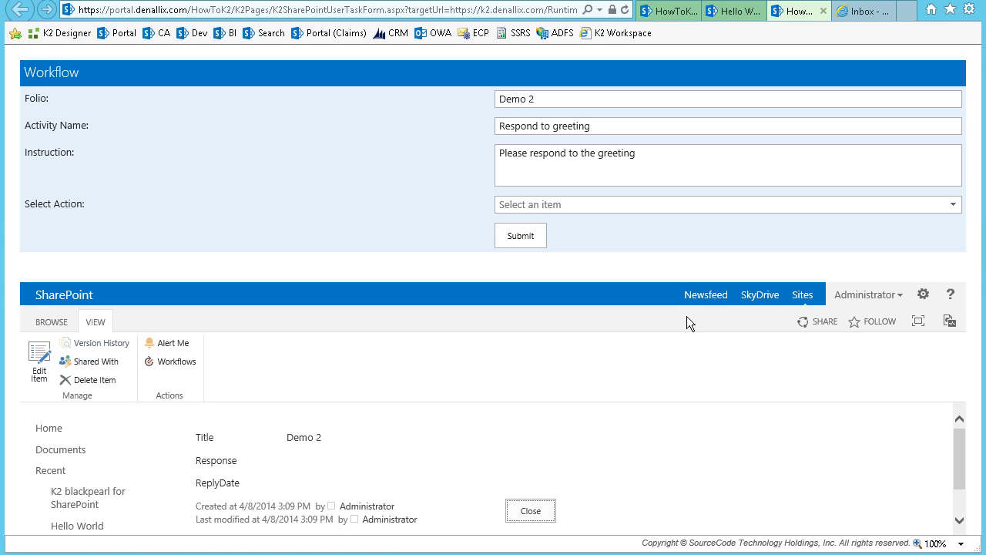
pyautogui.click(954, 205)
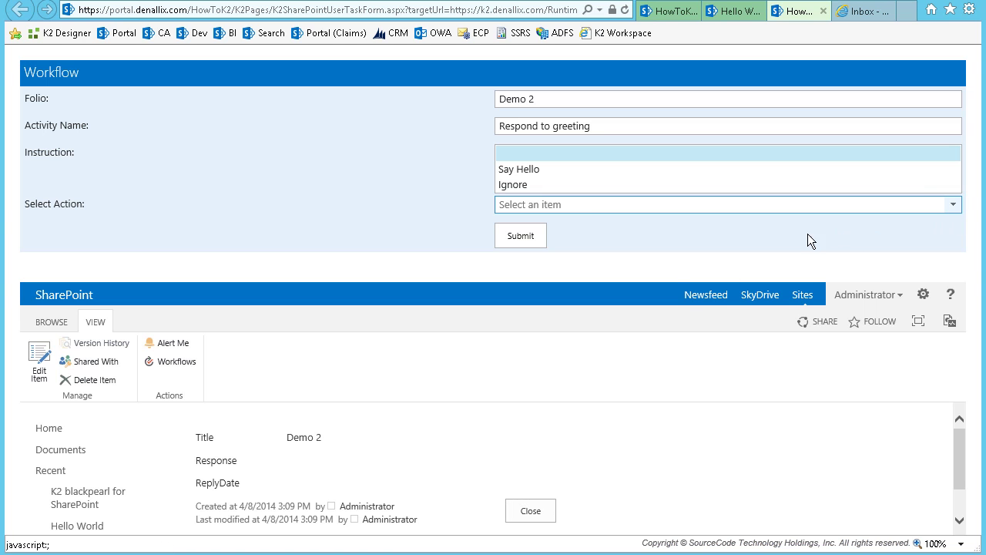
pyautogui.click(529, 185)
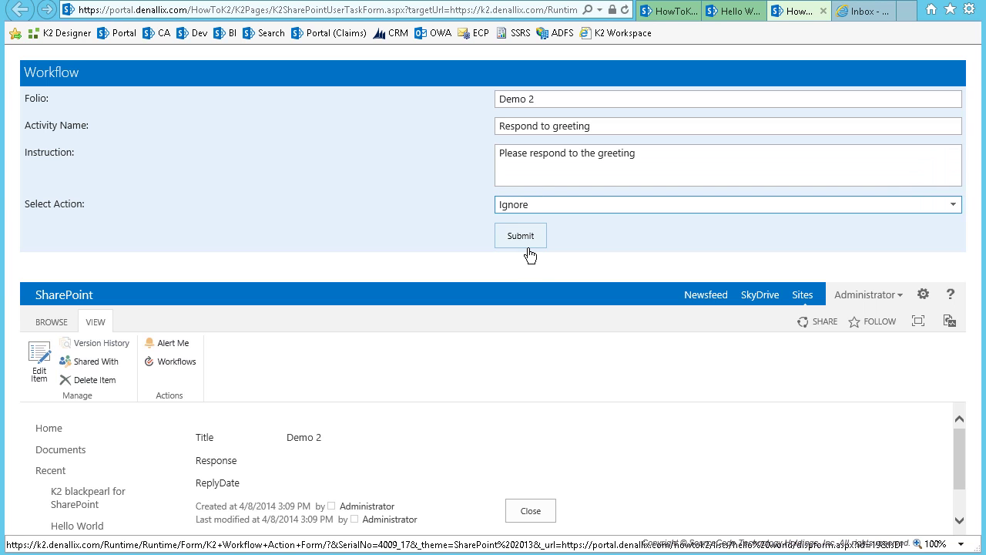
pyautogui.click(529, 249)
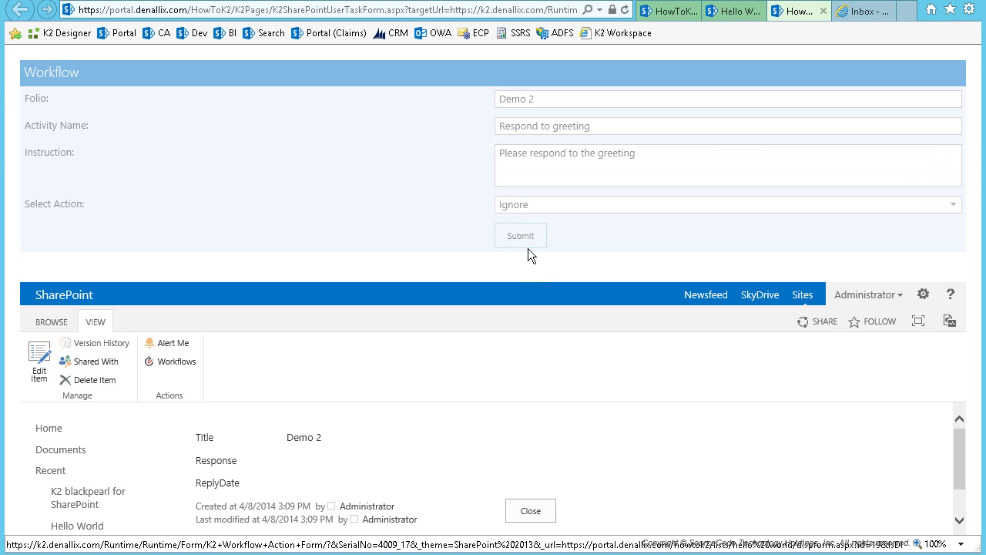
# Close the submitted Demo 2 task form and refresh the Hello World list
pyautogui.click(823, 11)
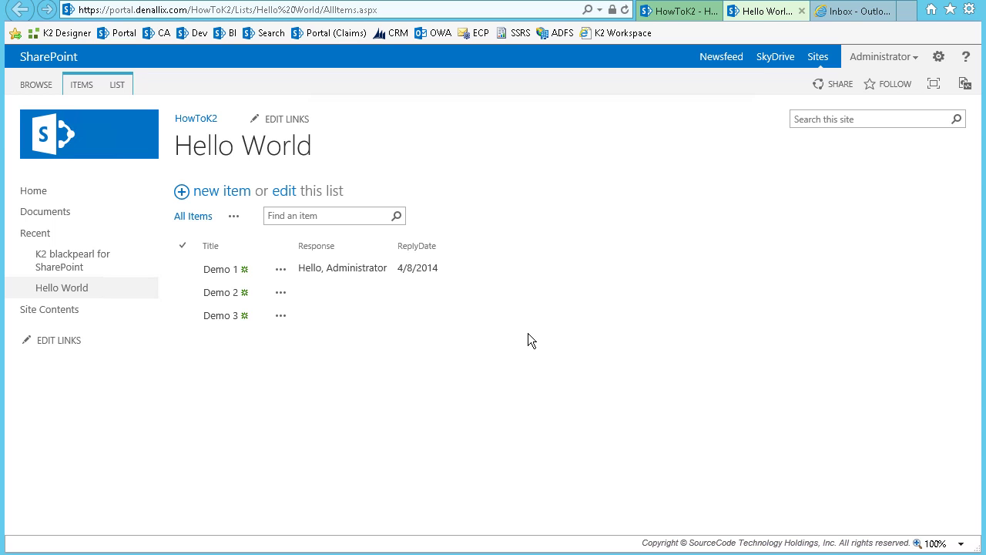
pyautogui.rightClick(548, 187)
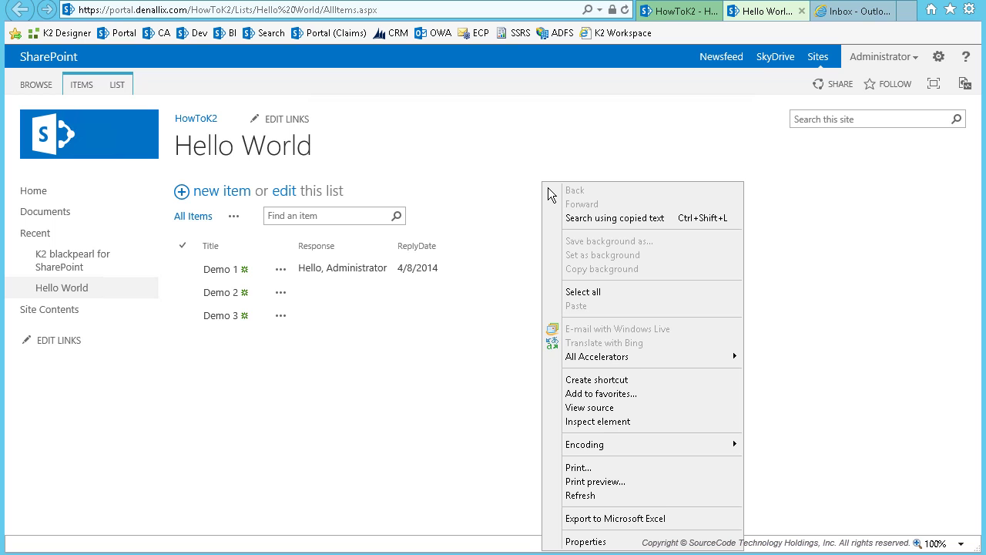
pyautogui.click(588, 496)
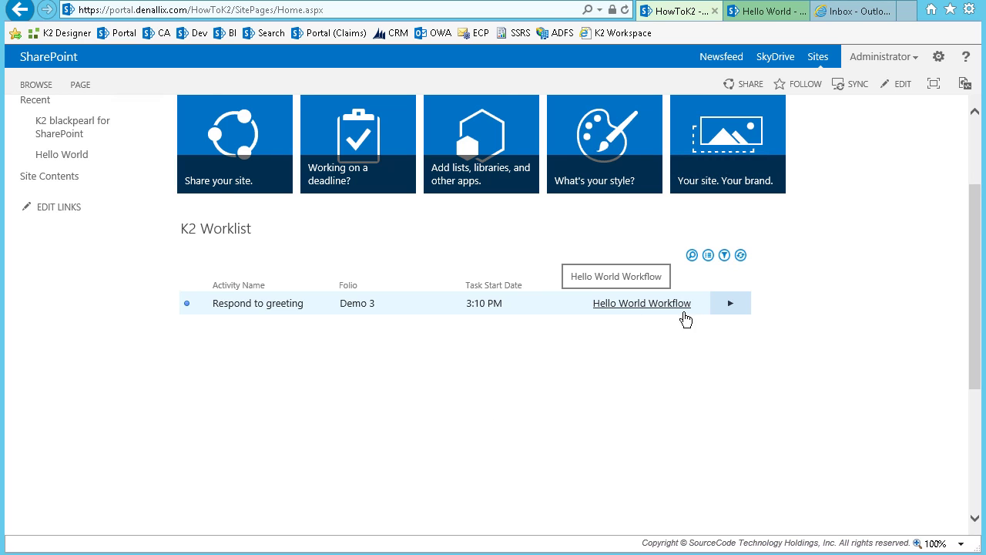
# Choose View Flow for the Demo 3 task in the K2 Worklist
pyautogui.click(736, 312)
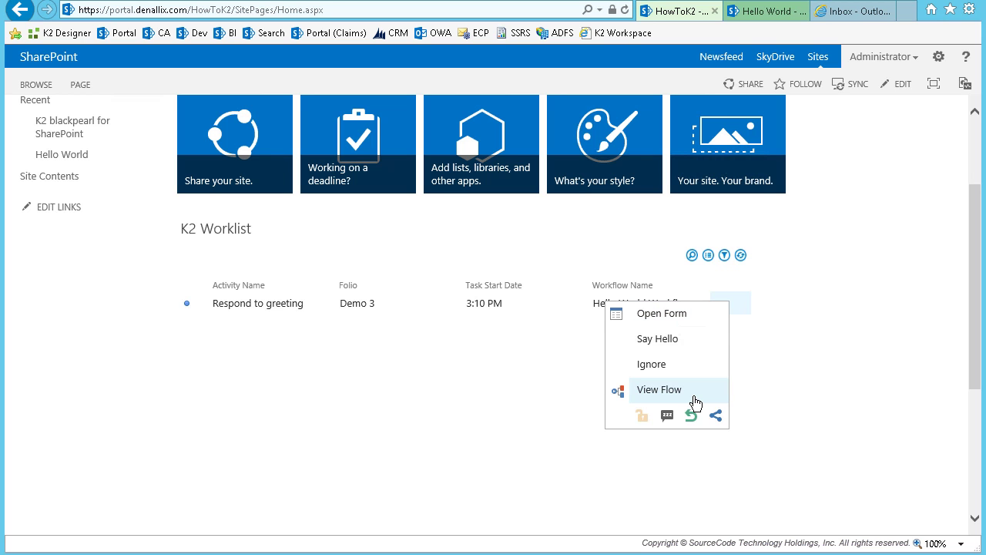
pyautogui.click(659, 390)
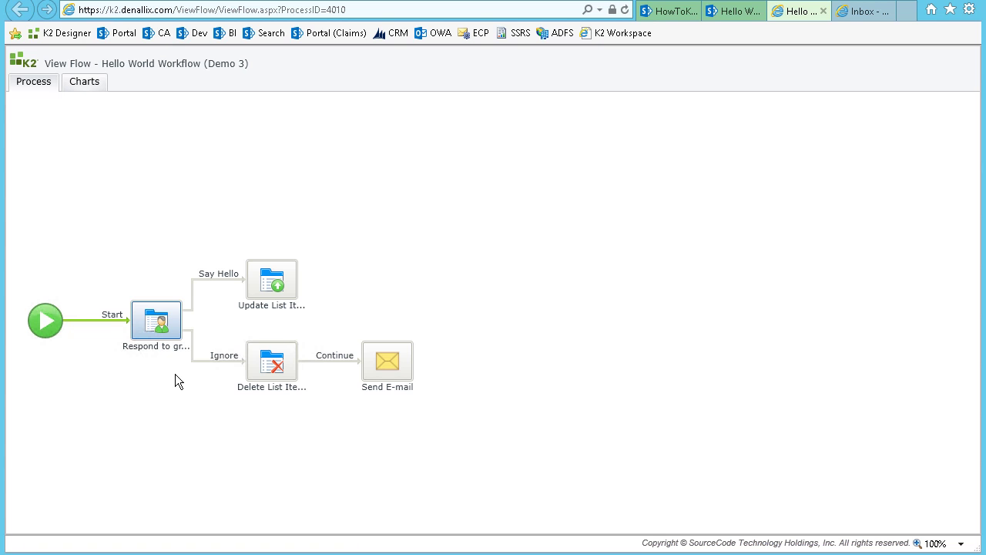
# Open the Activity Summary of the Respond to greeting node for Demo 3
pyautogui.click(177, 338)
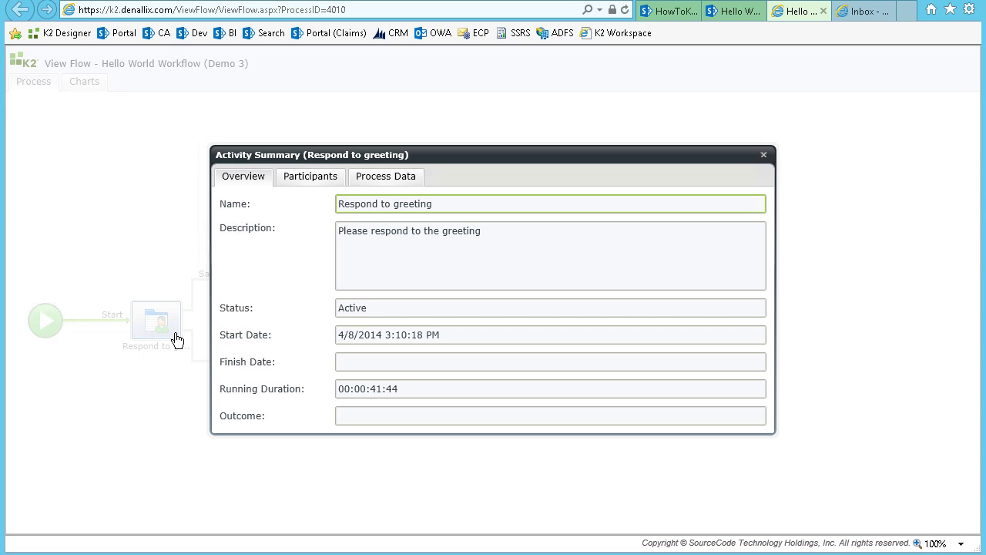
# Review the Respond to greeting participant on the Participants tab, then close the summary
pyautogui.click(333, 184)
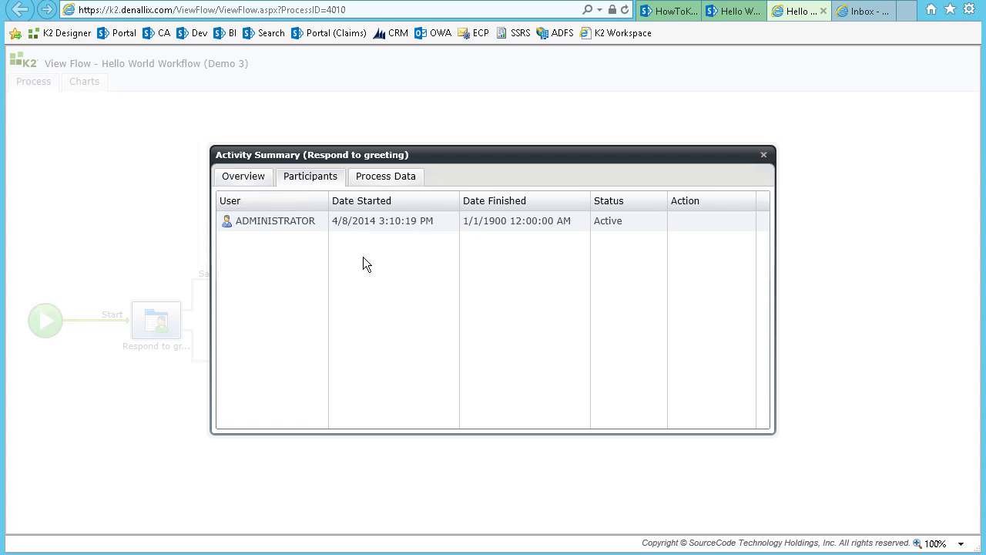
pyautogui.click(407, 228)
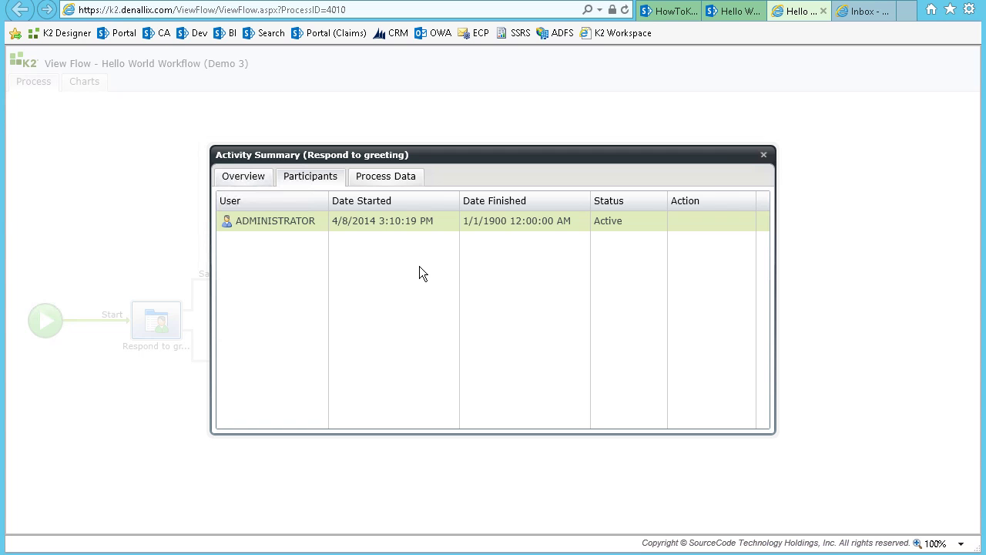
pyautogui.click(772, 161)
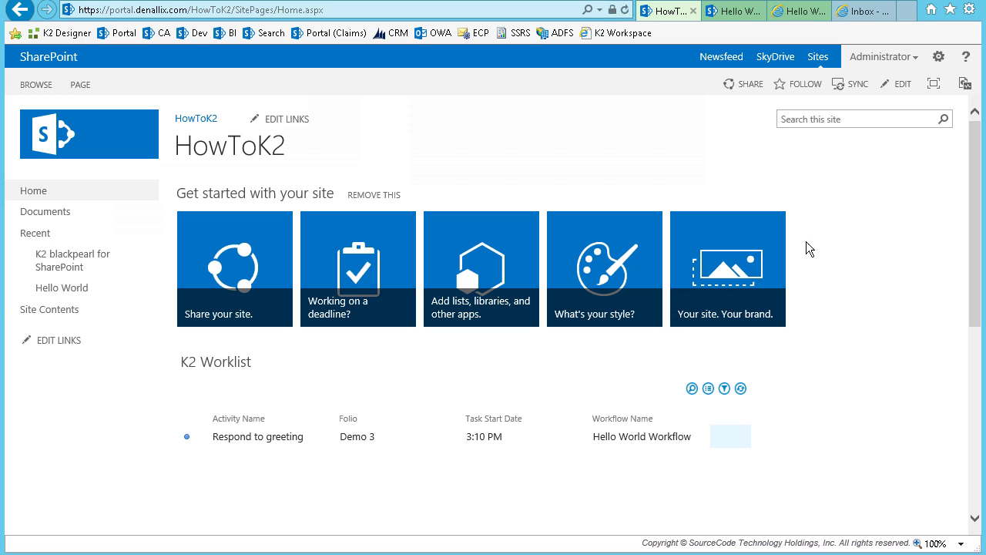
# Open the Demo 3 notification email from K2 Service in the Outlook Inbox
pyautogui.click(869, 17)
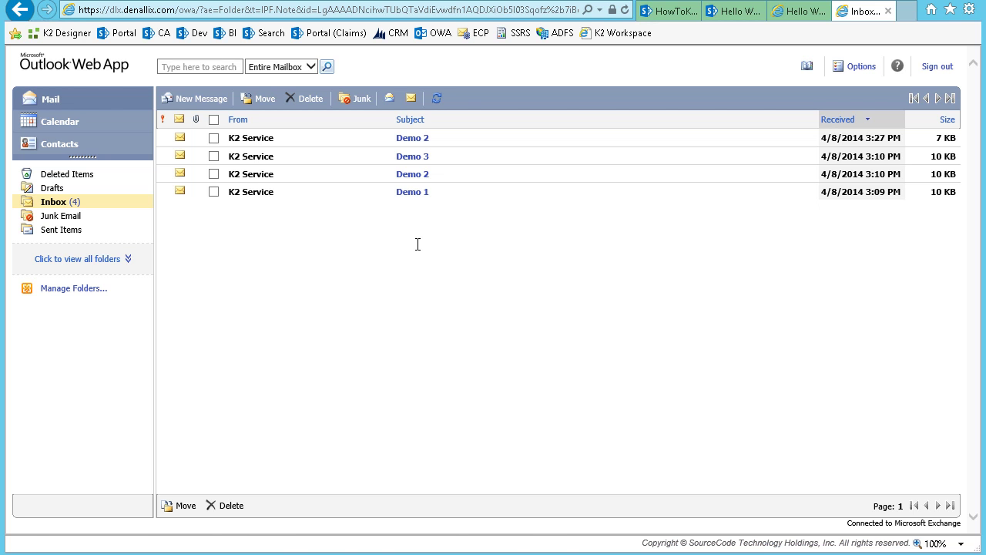
pyautogui.click(417, 165)
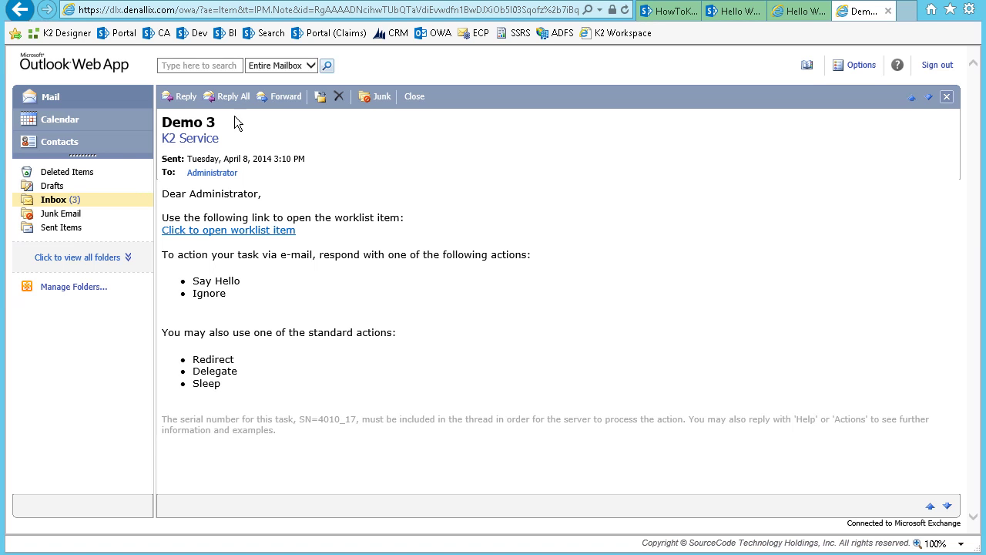
# Reply to the Demo 3 email with 'Say Hello' and send it
pyautogui.click(185, 98)
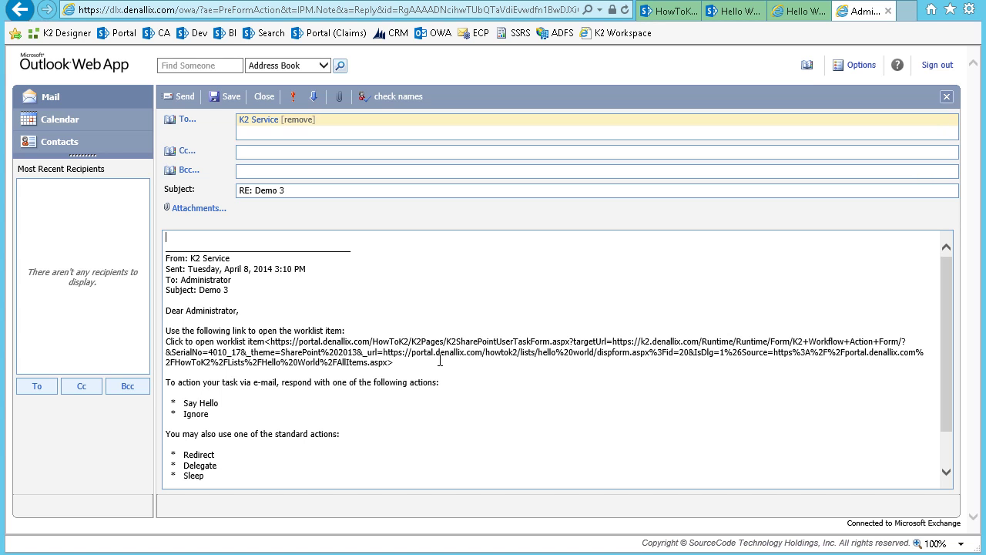
pyautogui.write('Say He')
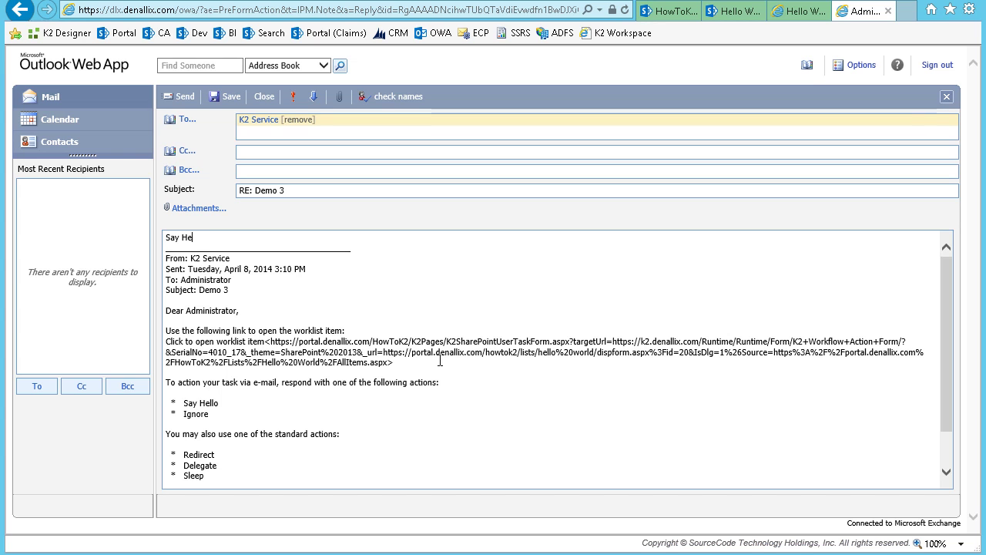
pyautogui.write('llo')
pyautogui.click(189, 98)
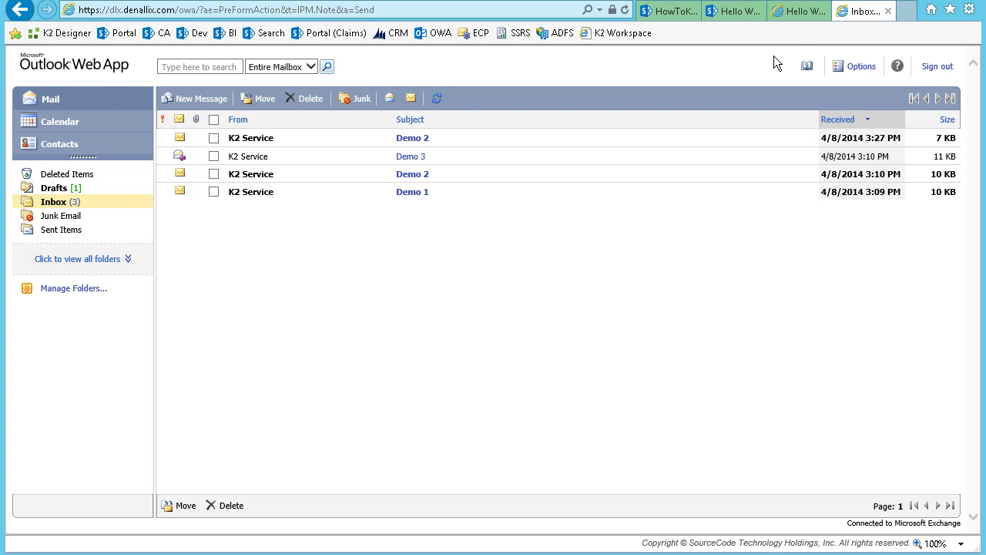
pyautogui.click(796, 23)
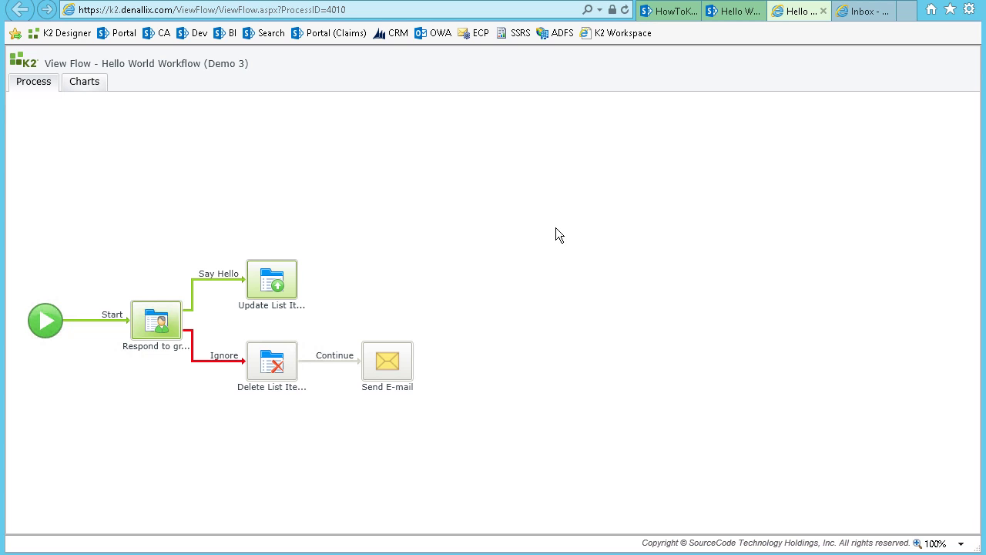
pyautogui.click(864, 25)
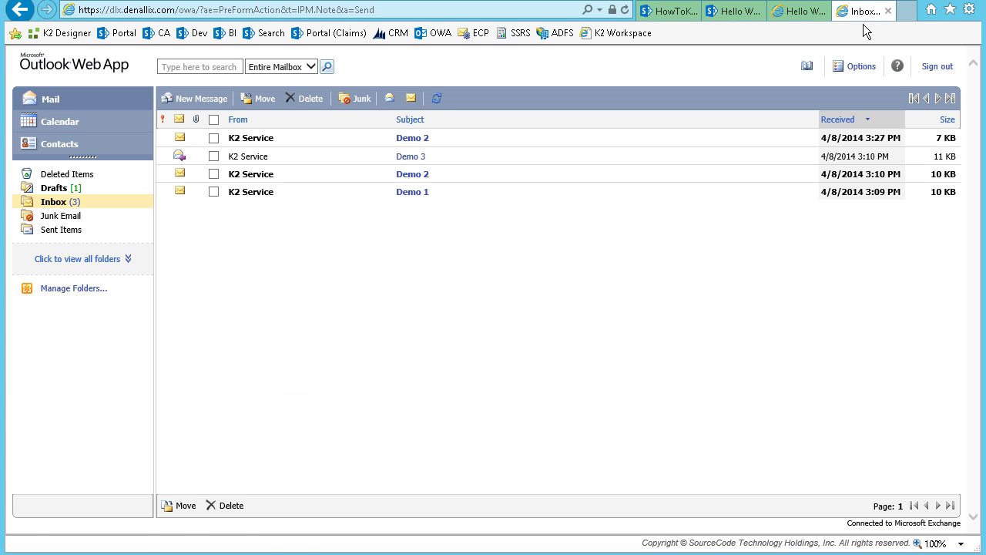
# Refresh the inbox and read the RE: Demo 3 confirmation saying the task completed with Say Hello
pyautogui.click(437, 99)
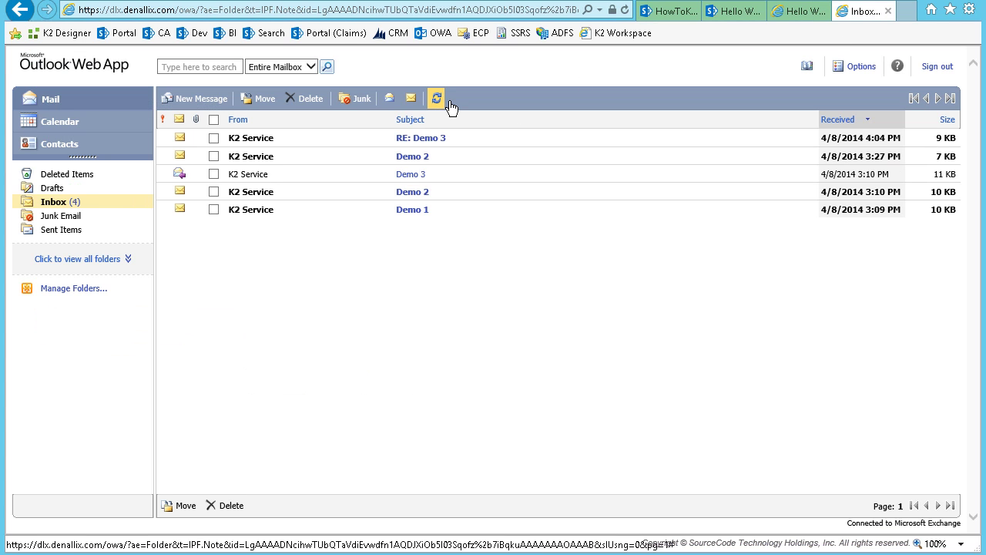
pyautogui.click(439, 139)
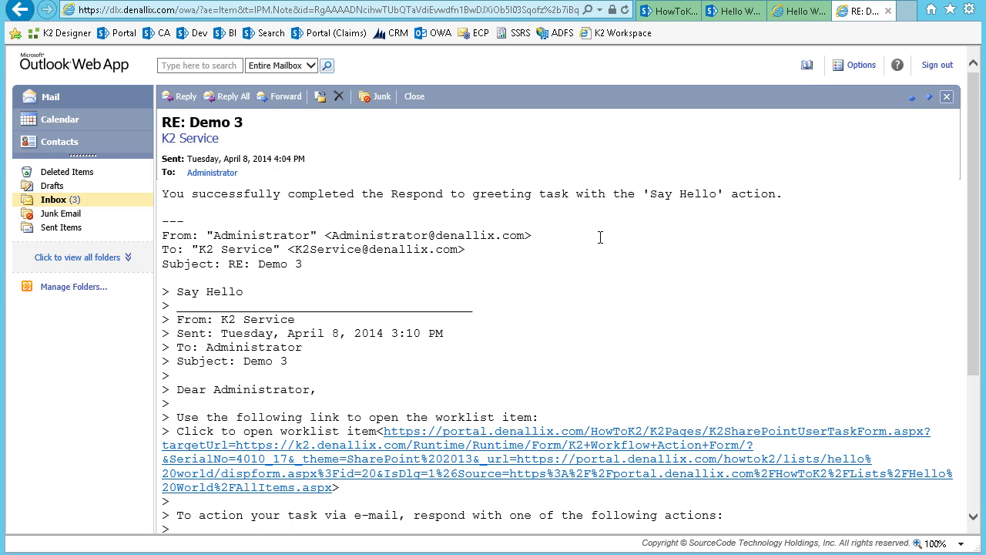
# Reload the Hello World list to see Demo 3's response 'Hello, Administrator' dated 4/8/2014
pyautogui.click(730, 12)
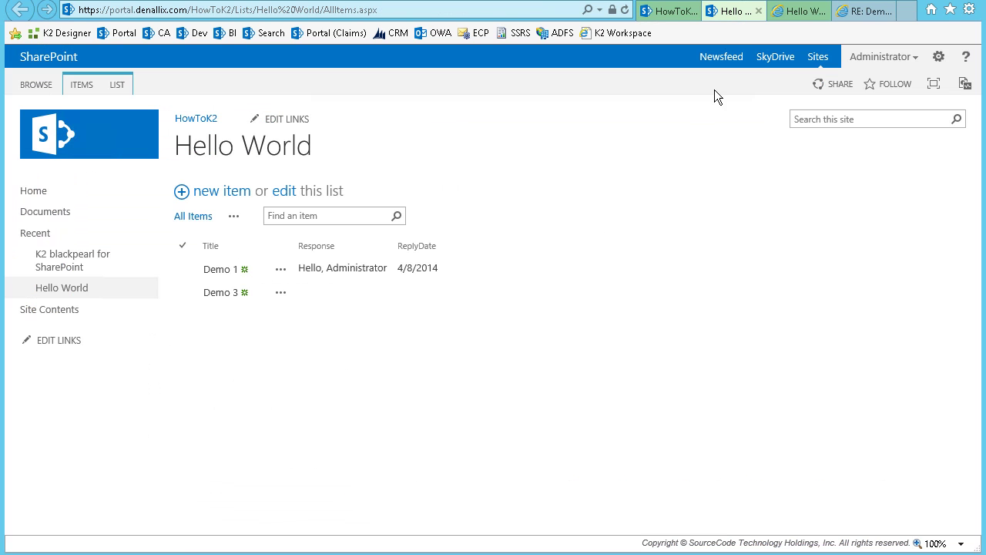
pyautogui.click(625, 9)
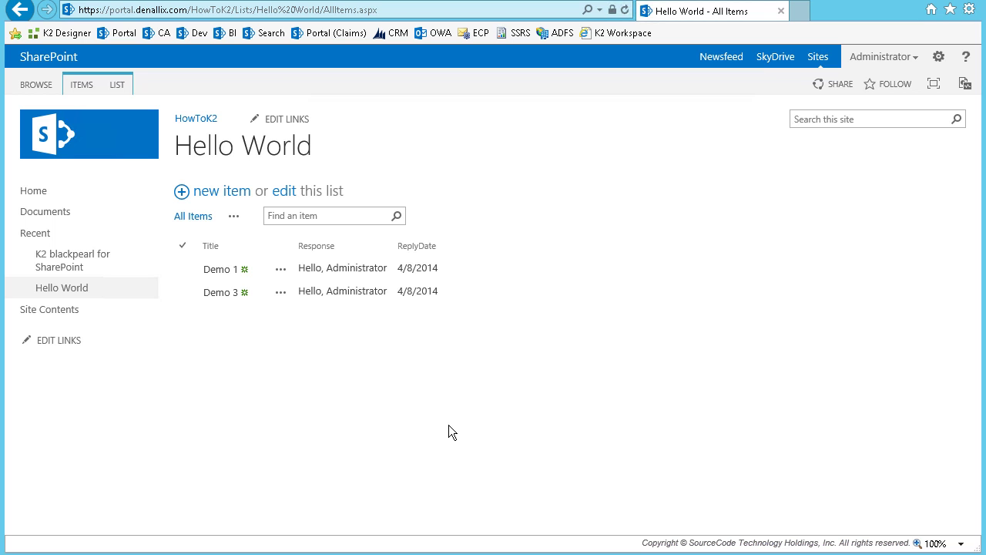
# Launch the K2 Report from the LIST ribbon for the Hello World list
pyautogui.click(124, 87)
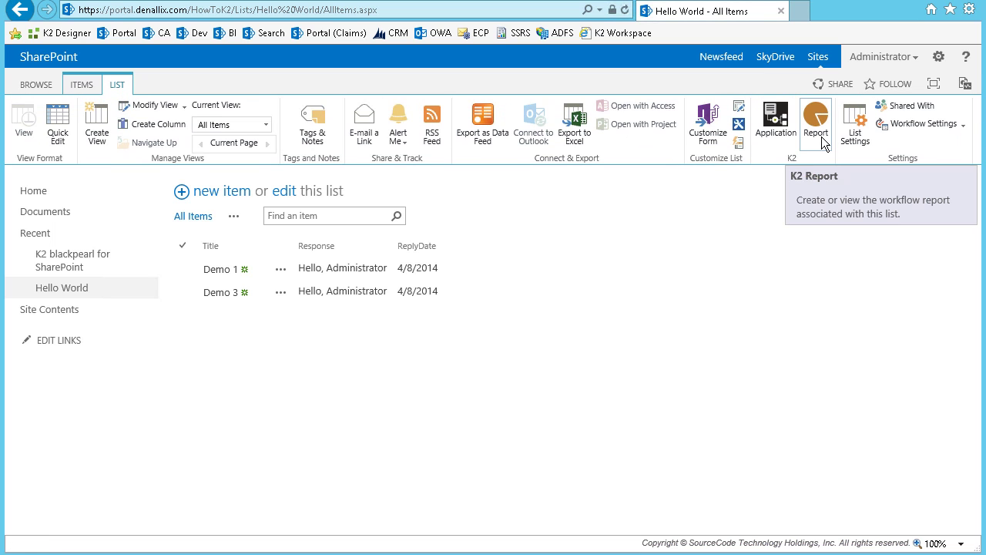
pyautogui.click(823, 143)
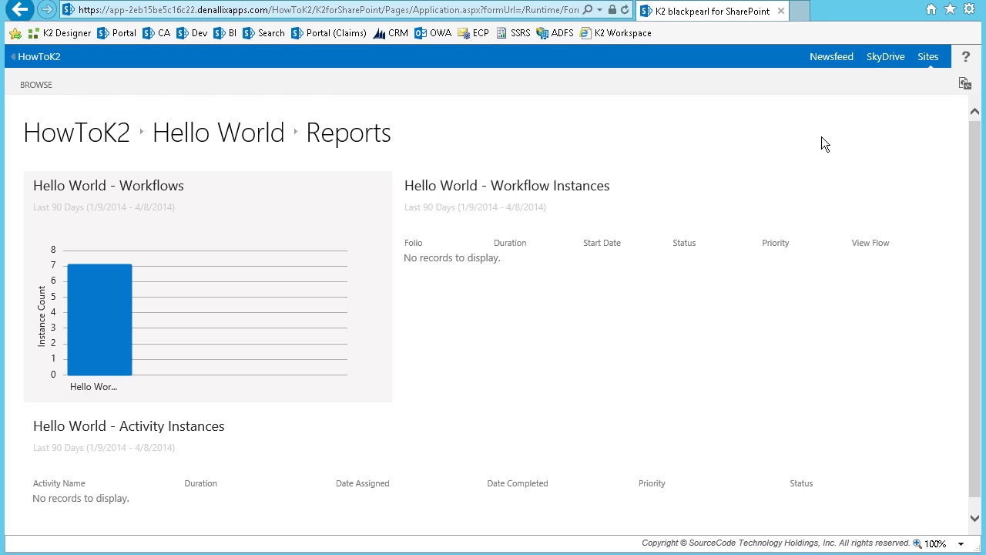
pyautogui.moveTo(100, 320)
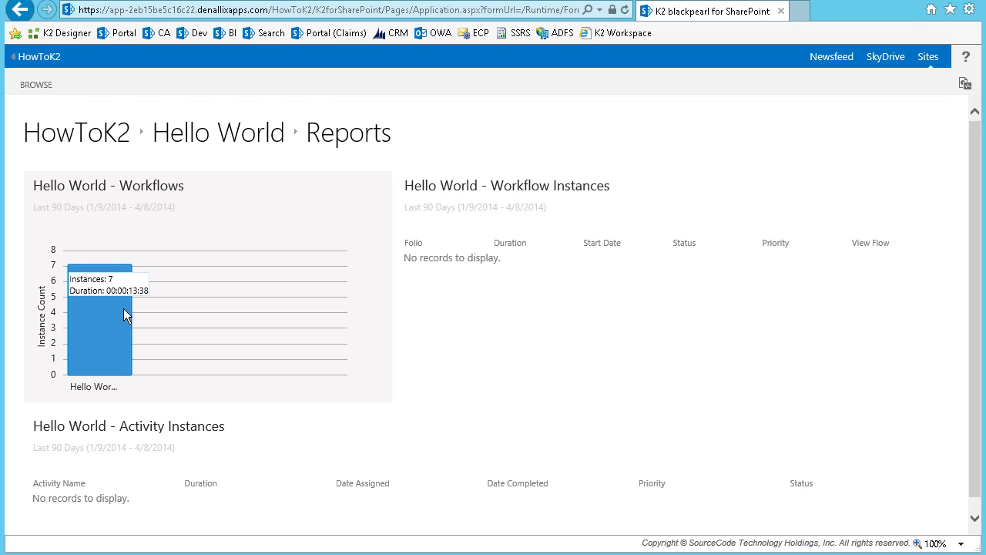
# Select the Hello World bar in the Workflows chart to list its seven instances
pyautogui.click(124, 308)
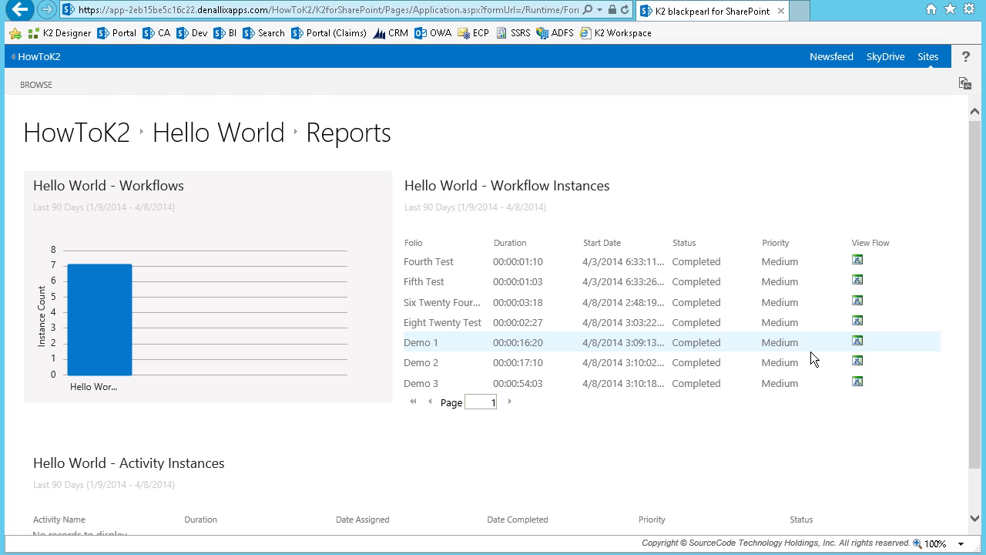
pyautogui.click(863, 347)
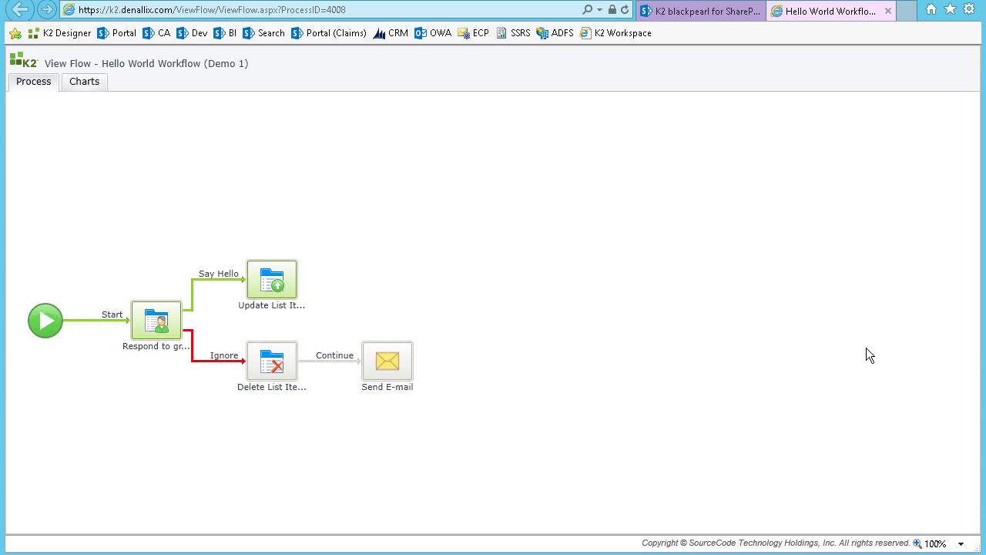
pyautogui.click(892, 21)
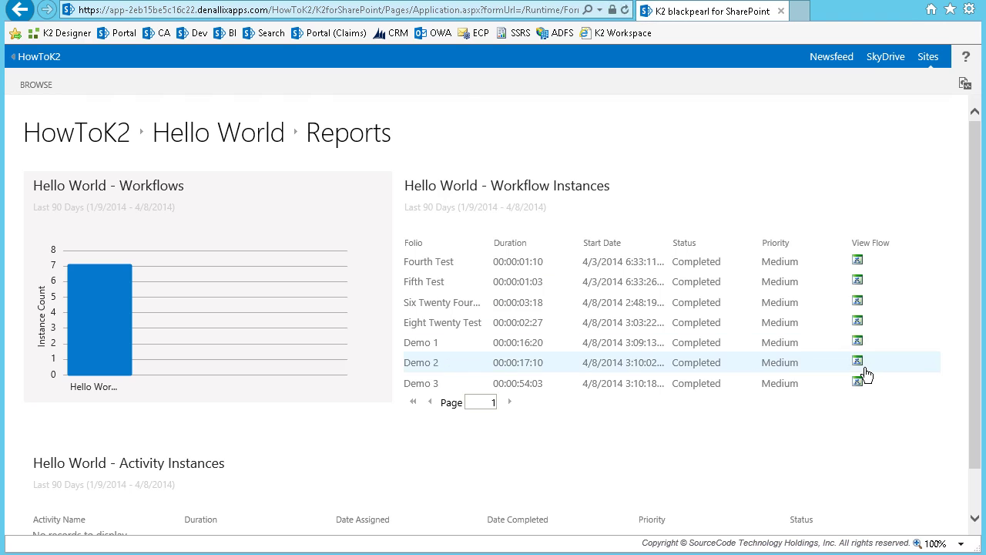
pyautogui.click(863, 365)
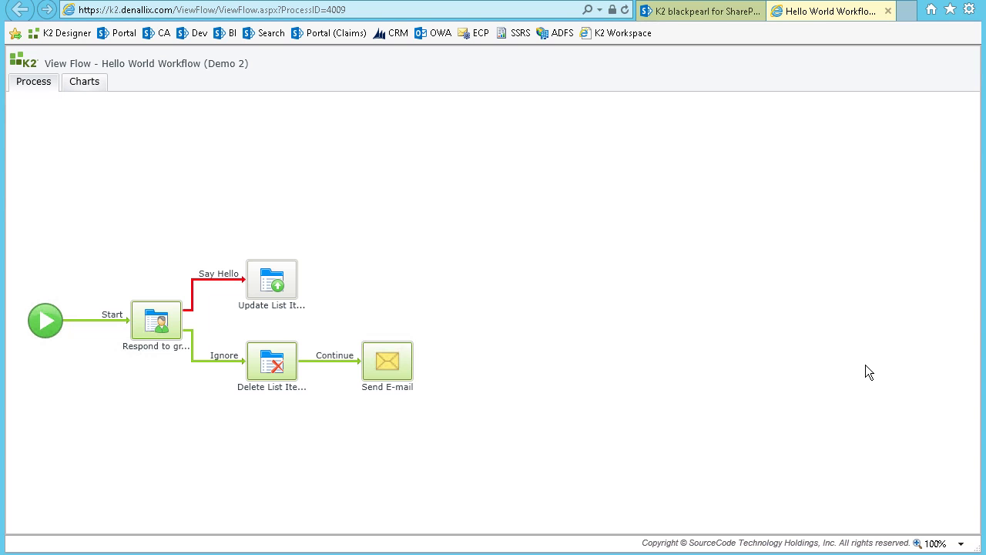
pyautogui.click(888, 10)
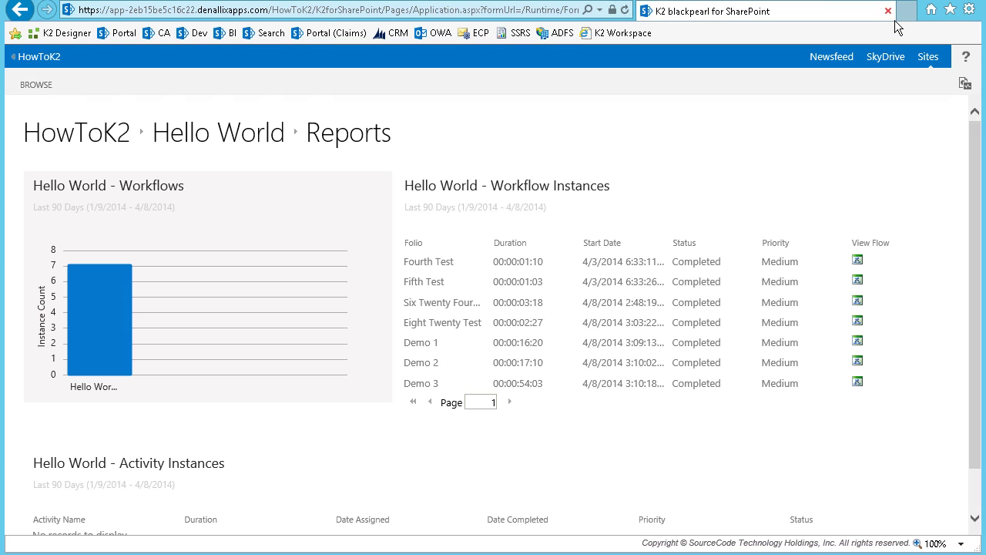
# Select the Demo 3 instance and review its completed Respond to greeting and Update List Item activities
pyautogui.click(678, 389)
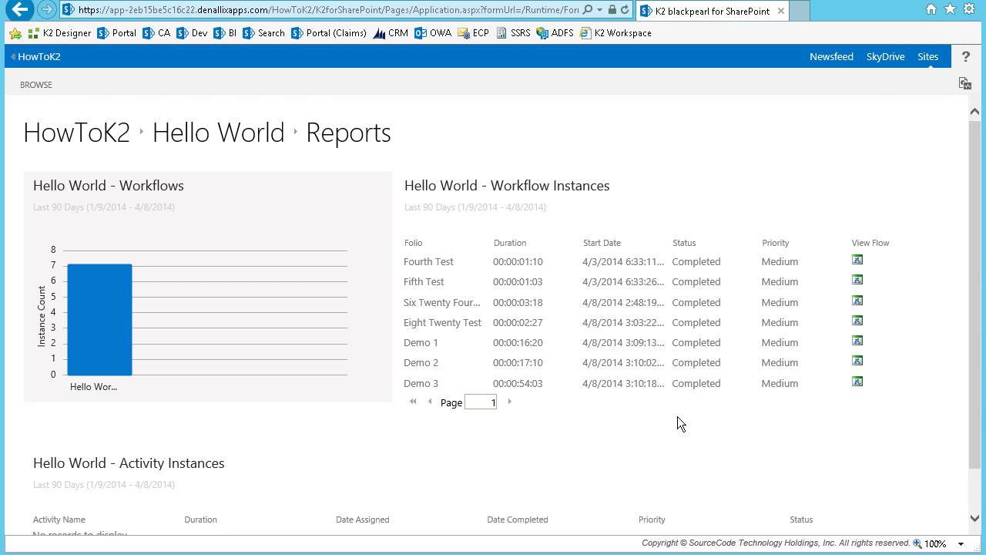
pyautogui.moveTo(979, 403); pyautogui.dragTo(979, 452)
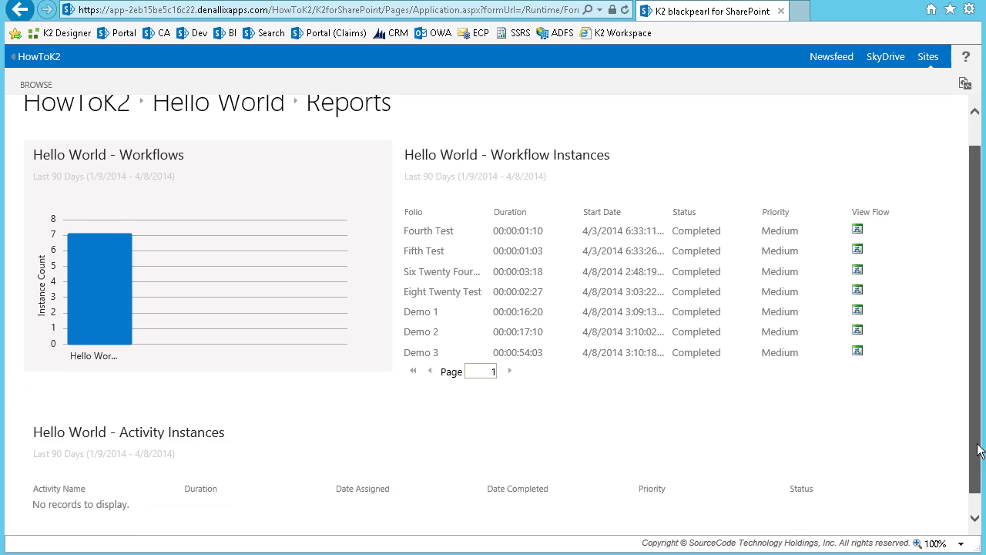
pyautogui.click(706, 335)
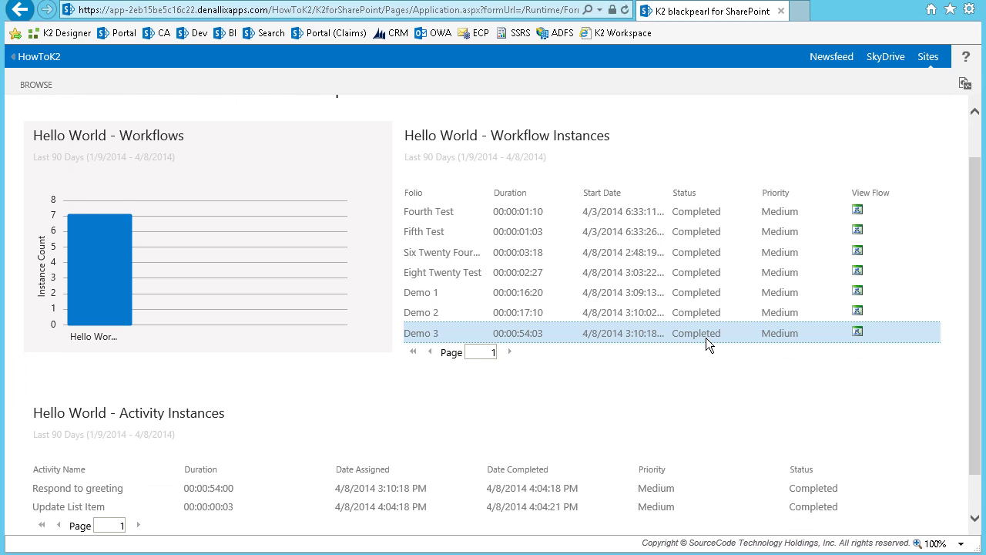
pyautogui.scroll(-1, 714, 433)
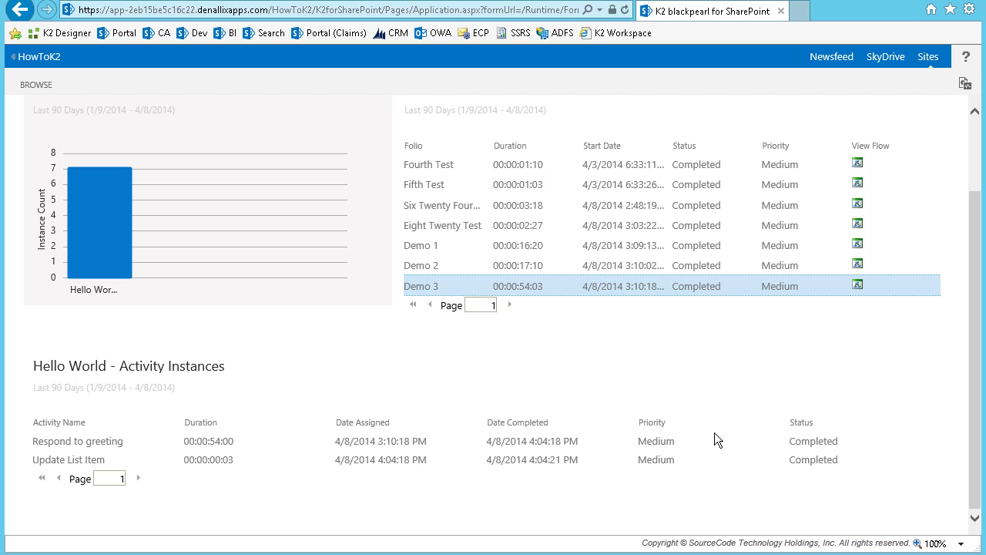
pyautogui.scroll(3, 714, 433)
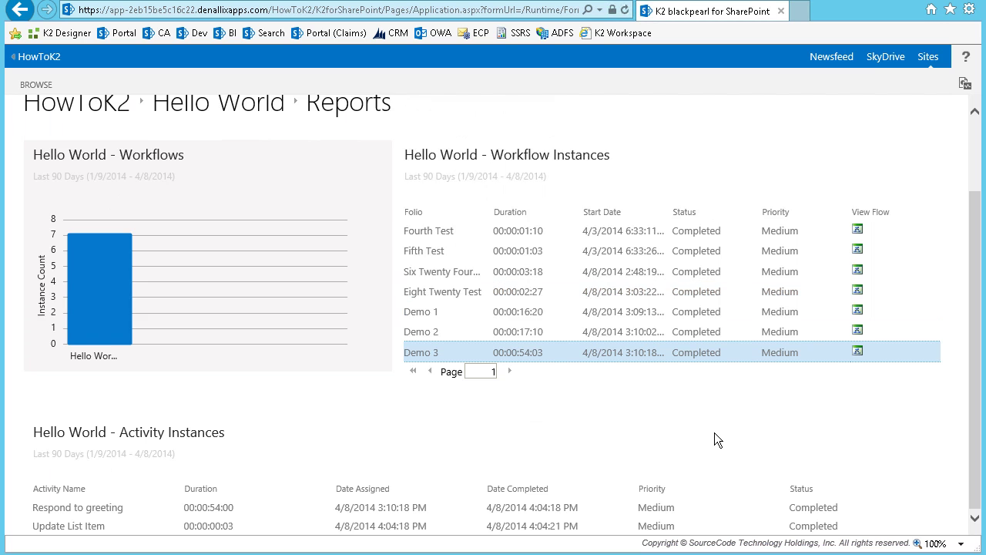